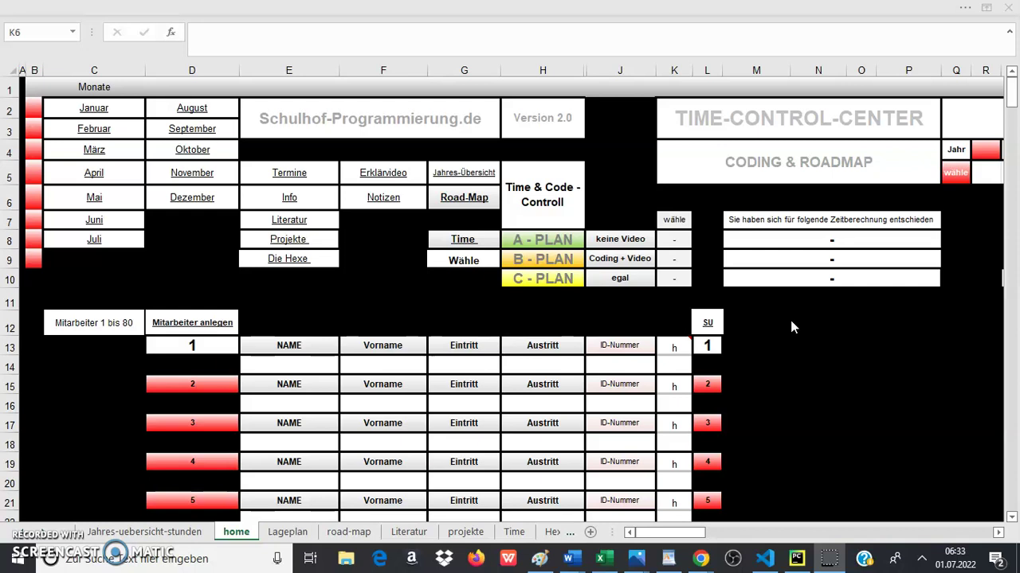
pyautogui.scroll(-7, 777, 318)
pyautogui.scroll(3, 778, 320)
pyautogui.scroll(4, 777, 318)
pyautogui.scroll(-4, 446, 231)
pyautogui.scroll(4, 457, 262)
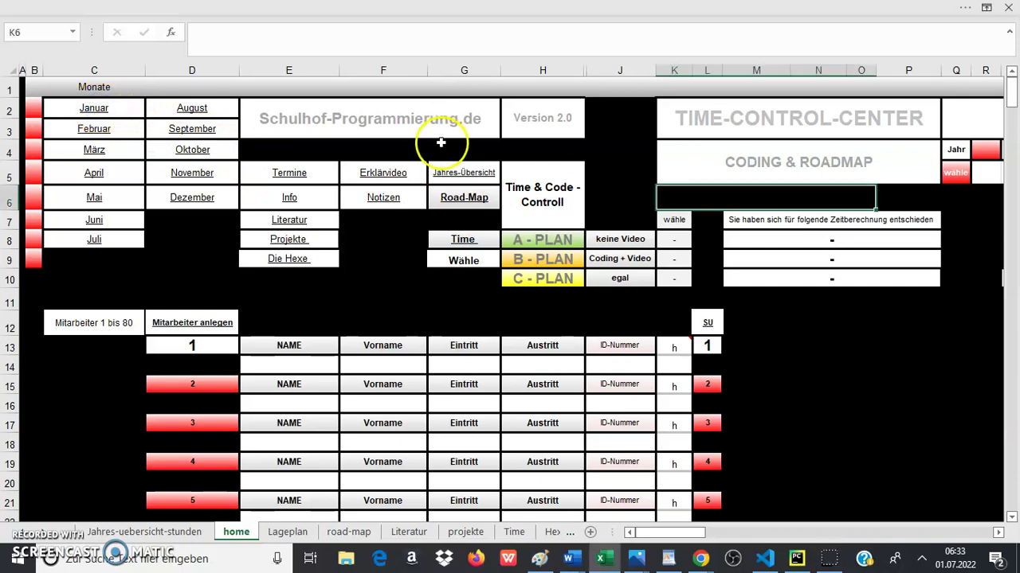
# View the Januar and Termine sheets through their links on the home sheet, returning to home after each.
pyautogui.click(94, 108)
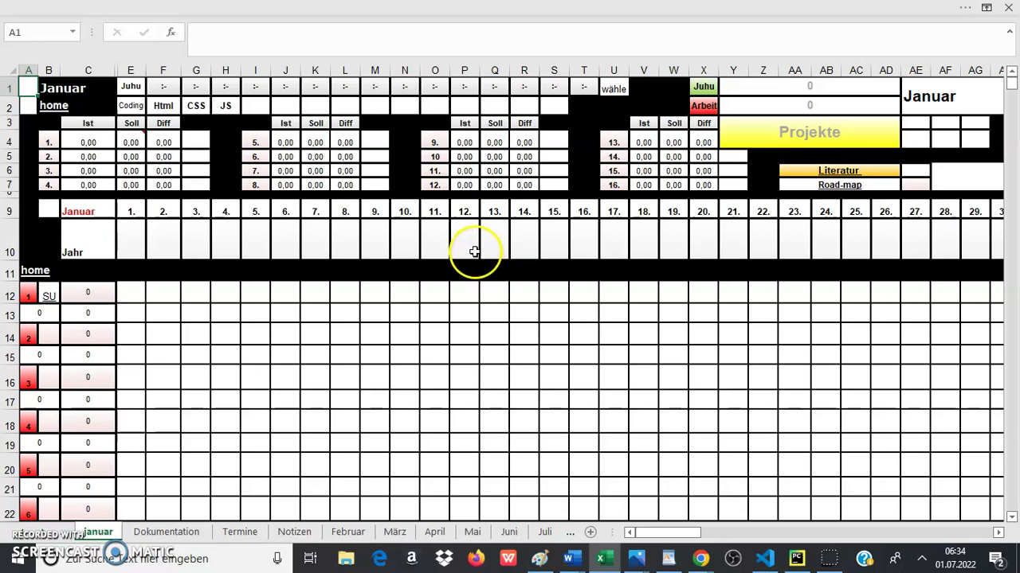
pyautogui.click(53, 105)
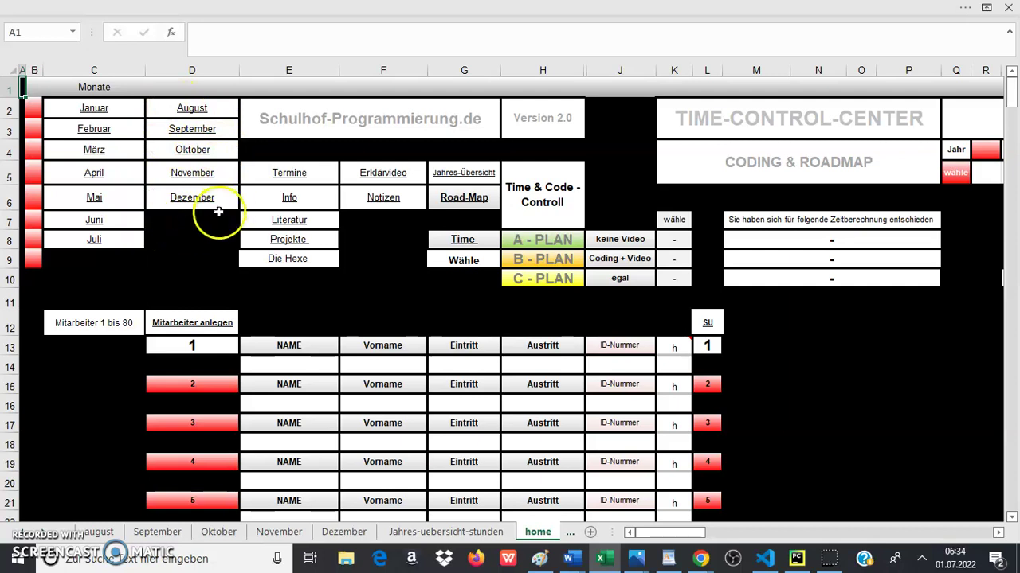
pyautogui.click(297, 175)
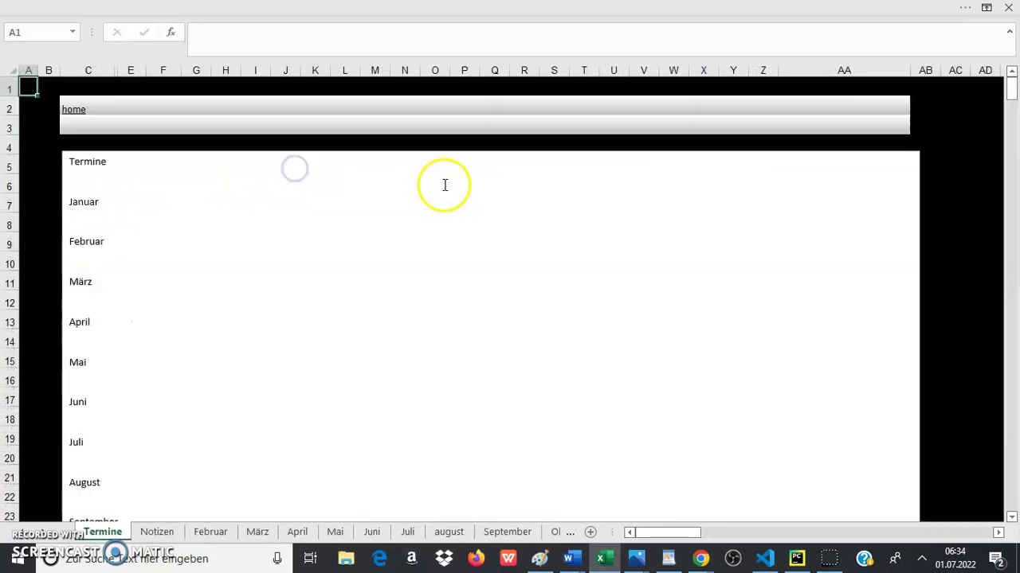
pyautogui.click(74, 109)
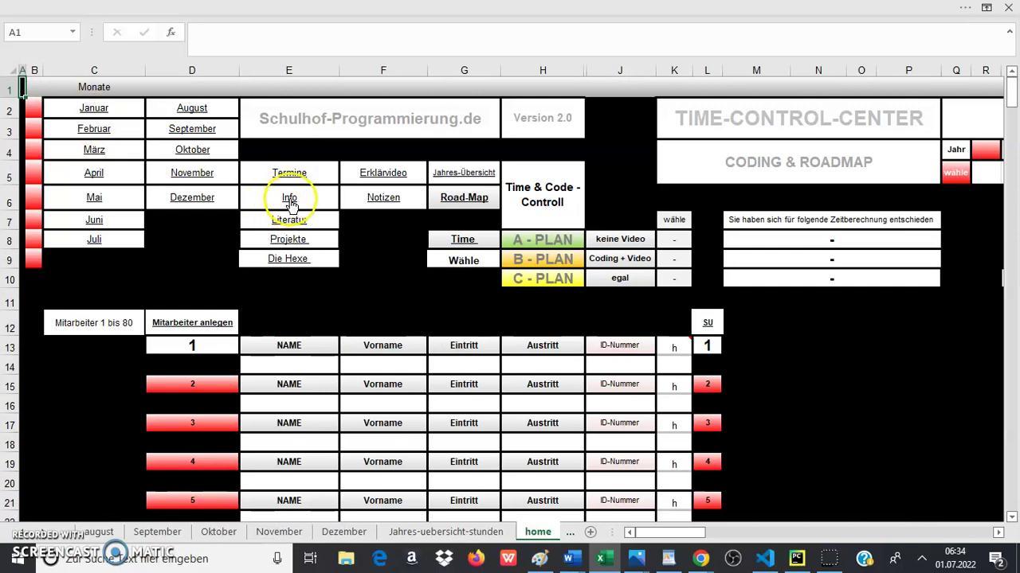
# View the Literatur and Projekte planning sheets through their home-sheet links, returning to home after each.
pyautogui.click(283, 224)
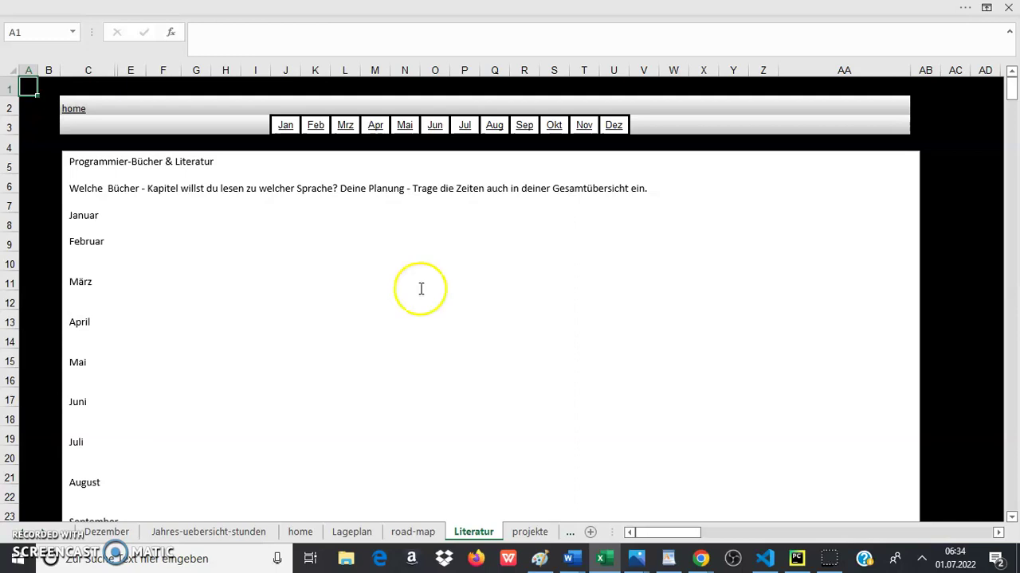
pyautogui.click(77, 116)
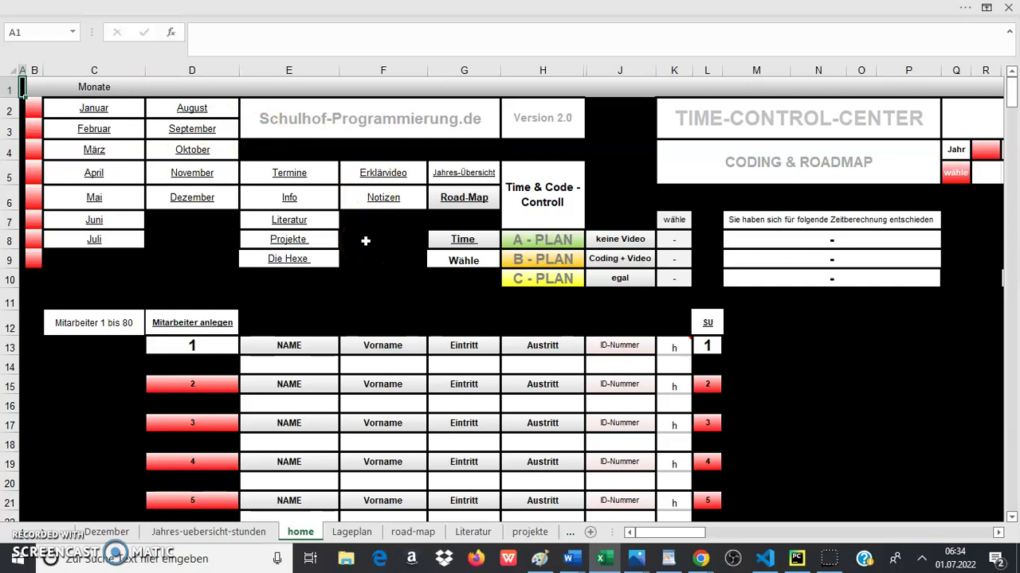
pyautogui.click(310, 239)
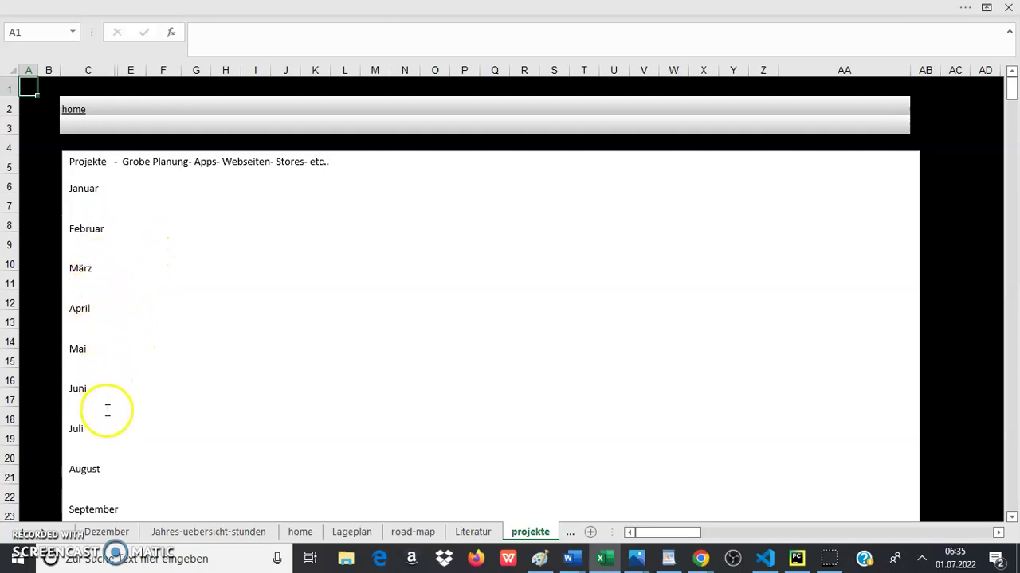
pyautogui.click(73, 116)
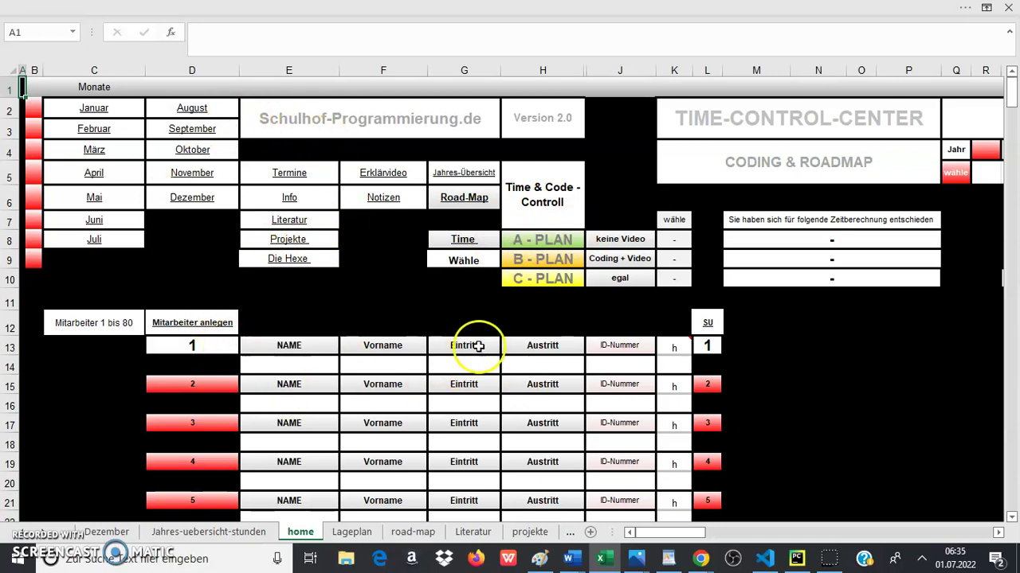
# Follow the Die Hexe link, look through the Hexe sheet's picture and exam-room description, and return to the home sheet.
pyautogui.click(288, 259)
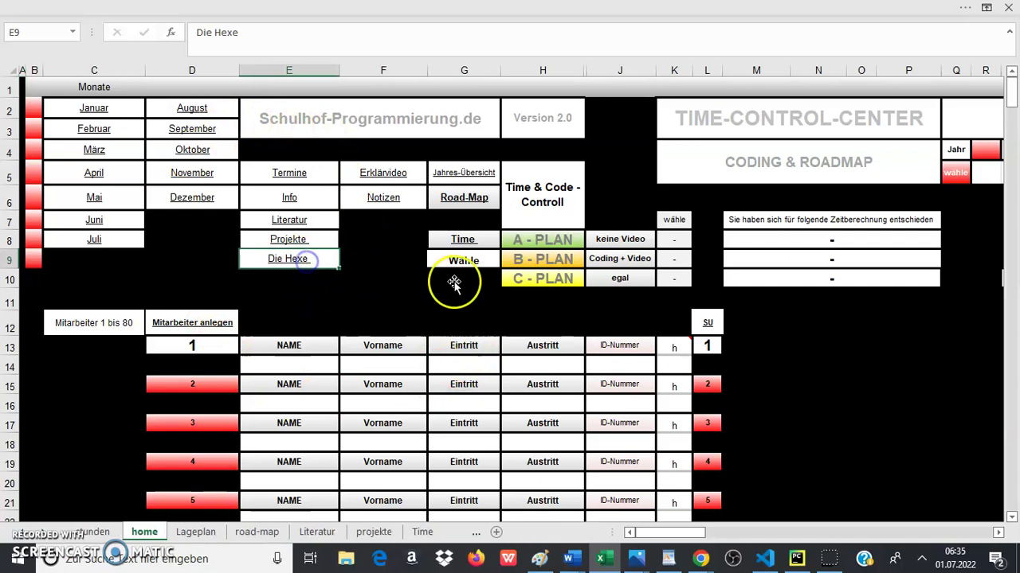
pyautogui.scroll(-3, 454, 282)
pyautogui.scroll(3, 454, 284)
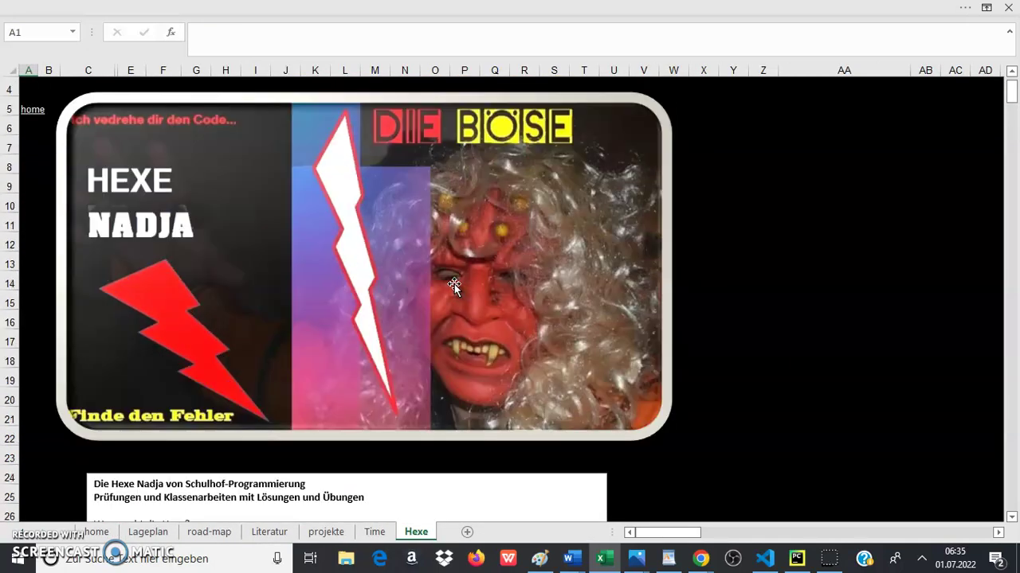
pyautogui.scroll(-2, 454, 284)
pyautogui.scroll(2, 454, 285)
pyautogui.scroll(-5, 454, 284)
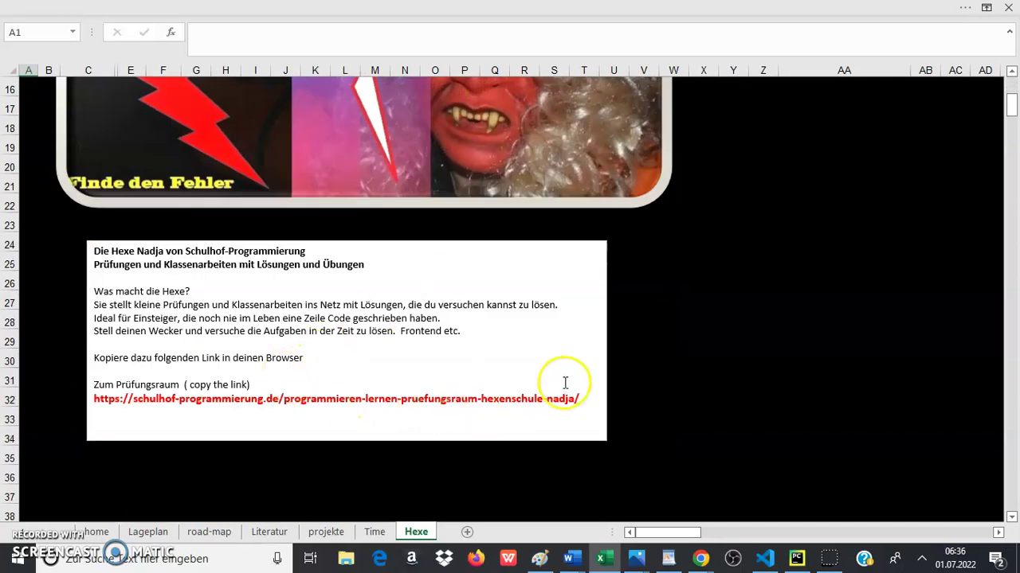
pyautogui.scroll(5, 566, 381)
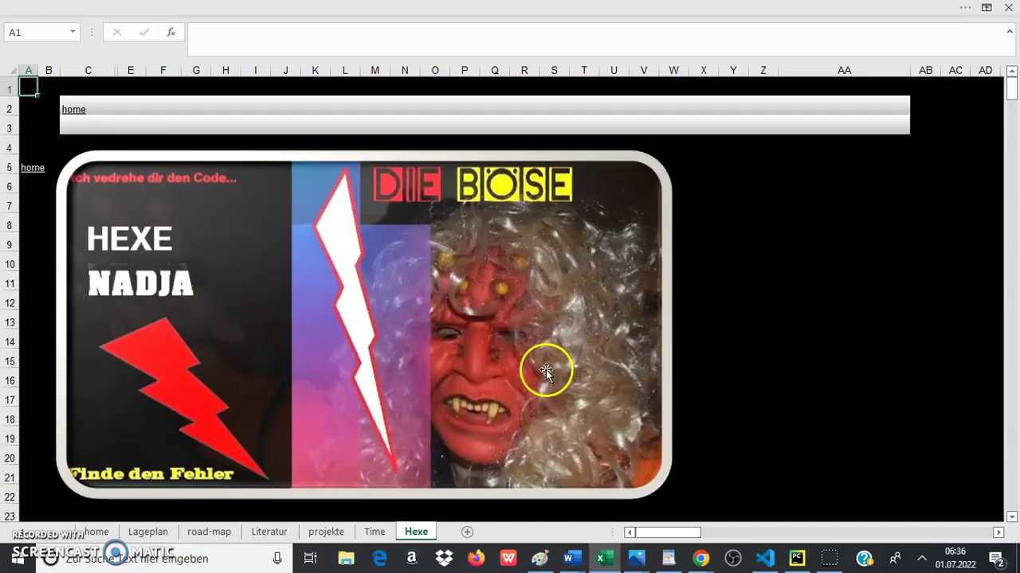
pyautogui.click(78, 114)
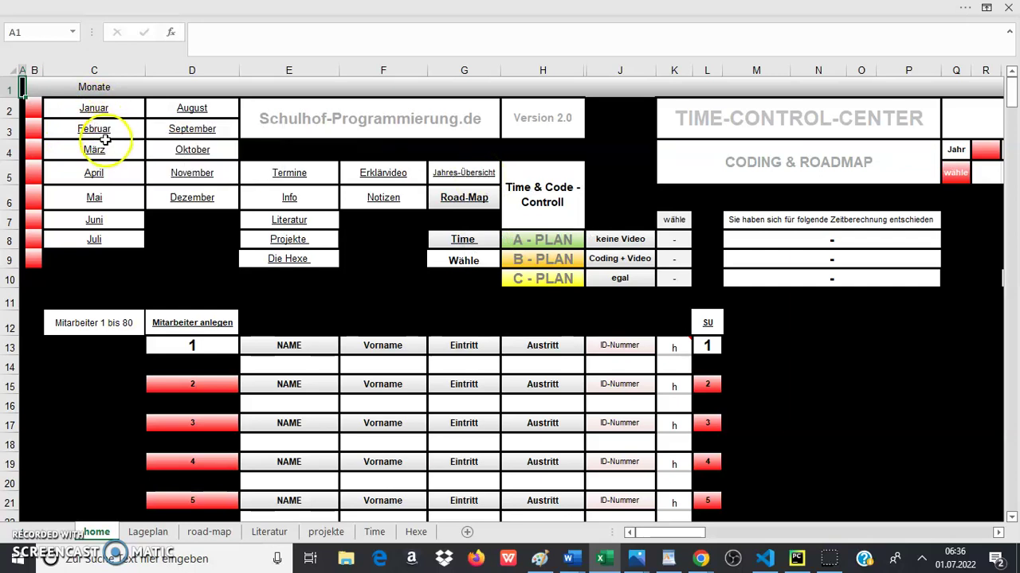
# Inspect employee 1's January to March cells in the Jahres-Übersicht sheet and return to the home sheet.
pyautogui.click(462, 172)
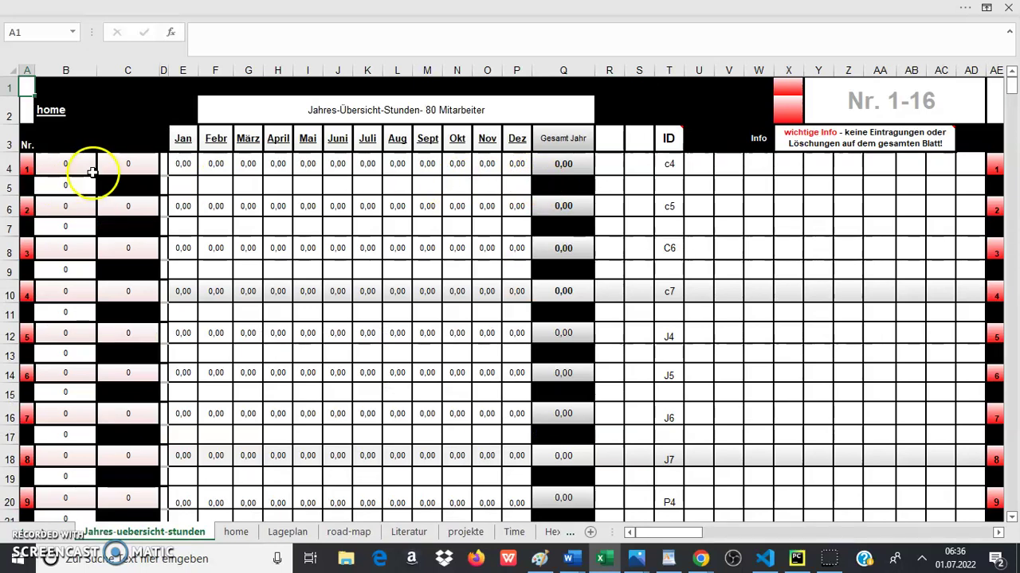
pyautogui.click(182, 167)
pyautogui.click(217, 167)
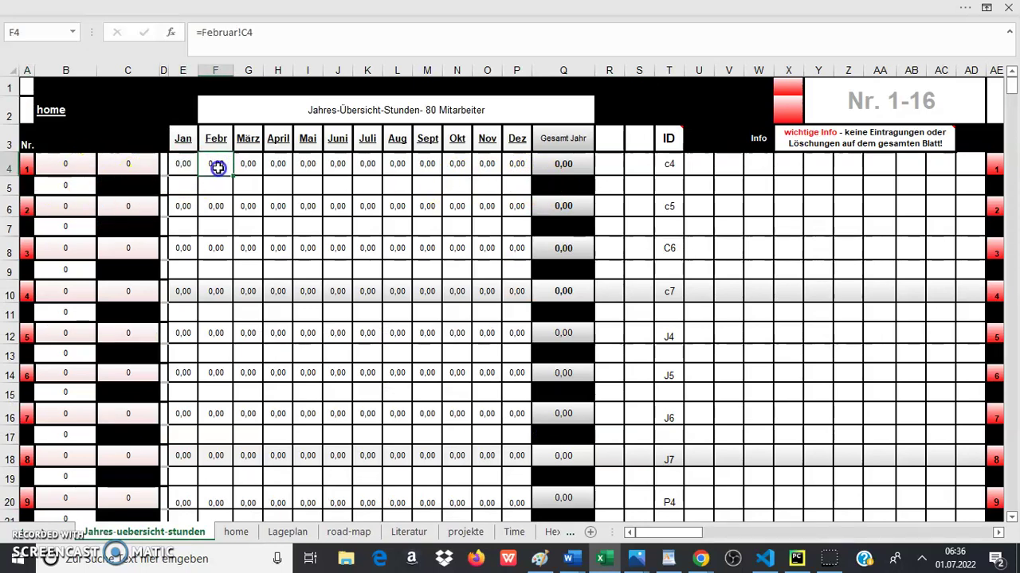
pyautogui.click(247, 167)
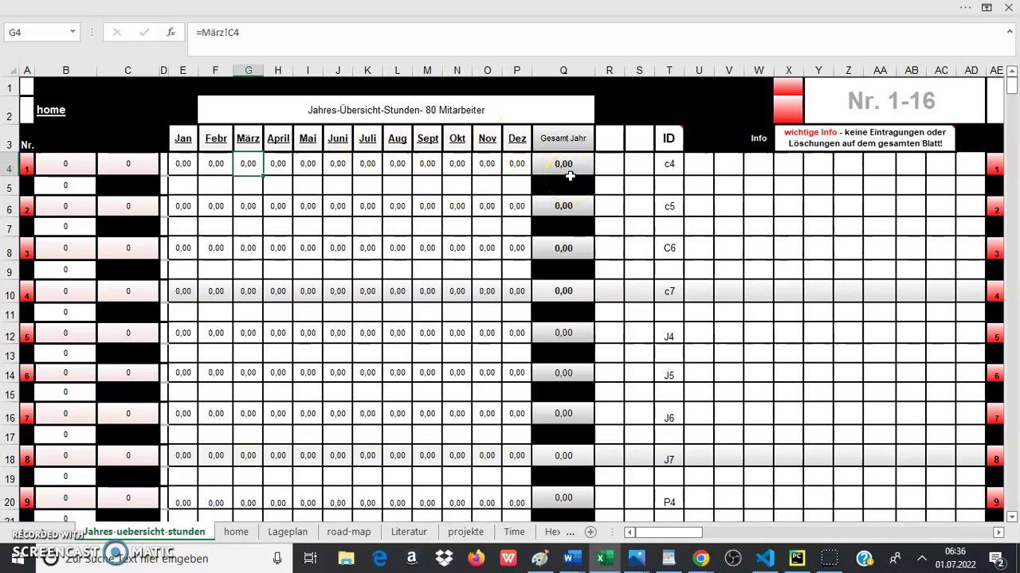
pyautogui.click(53, 112)
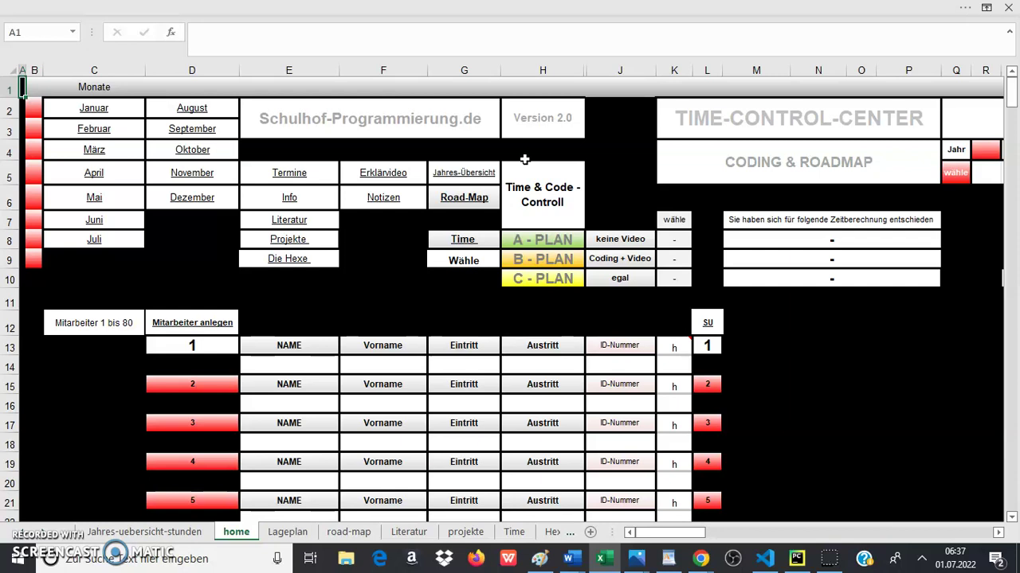
# View the Road-Map sheet with its numbered programming learning plan and return to the home sheet.
pyautogui.click(465, 197)
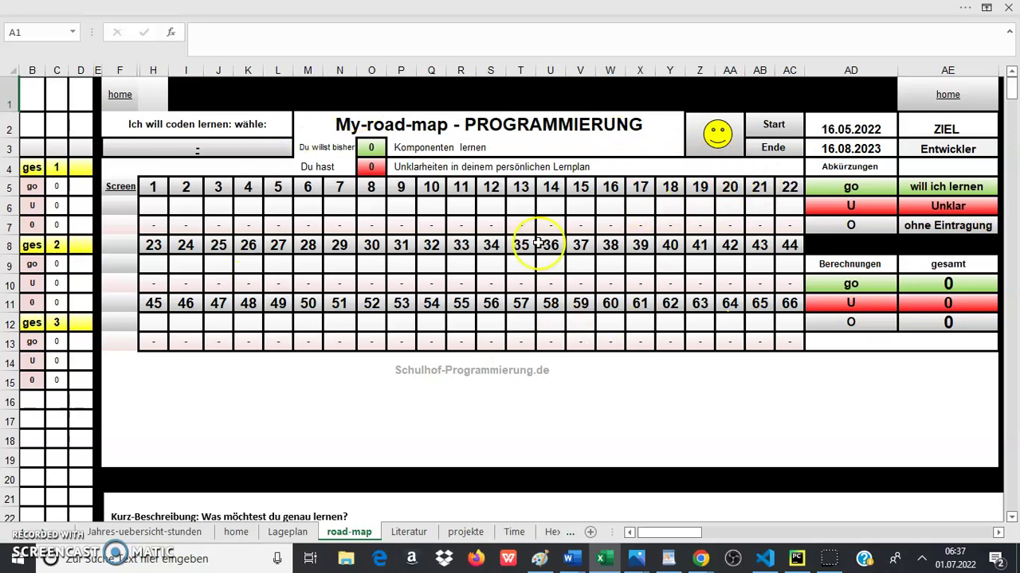
pyautogui.click(125, 99)
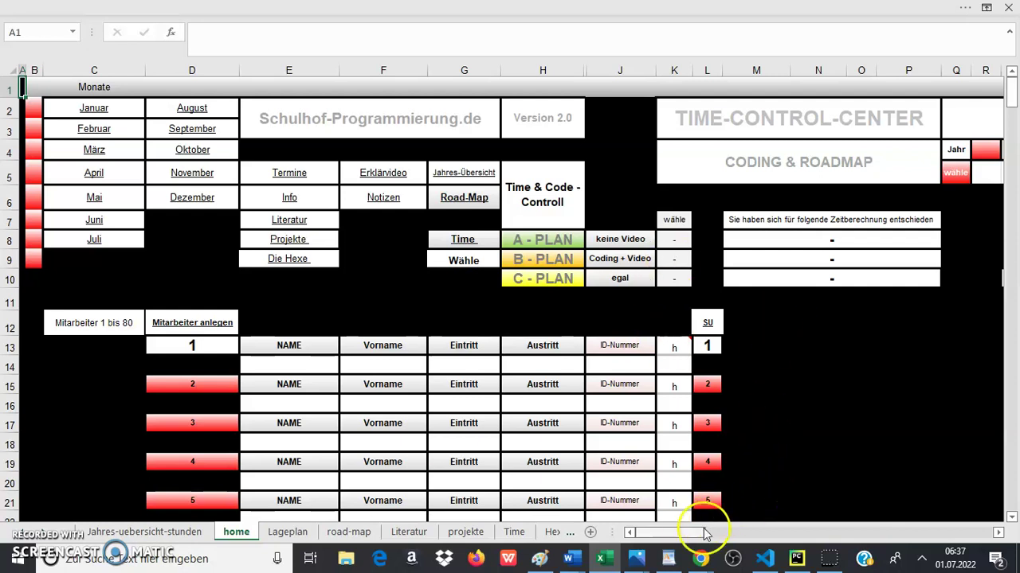
# Switch to the road_55 document in WordPad and read the outline from Punkt 1 to the "Wie gehe ich vor?" section.
pyautogui.click(669, 562)
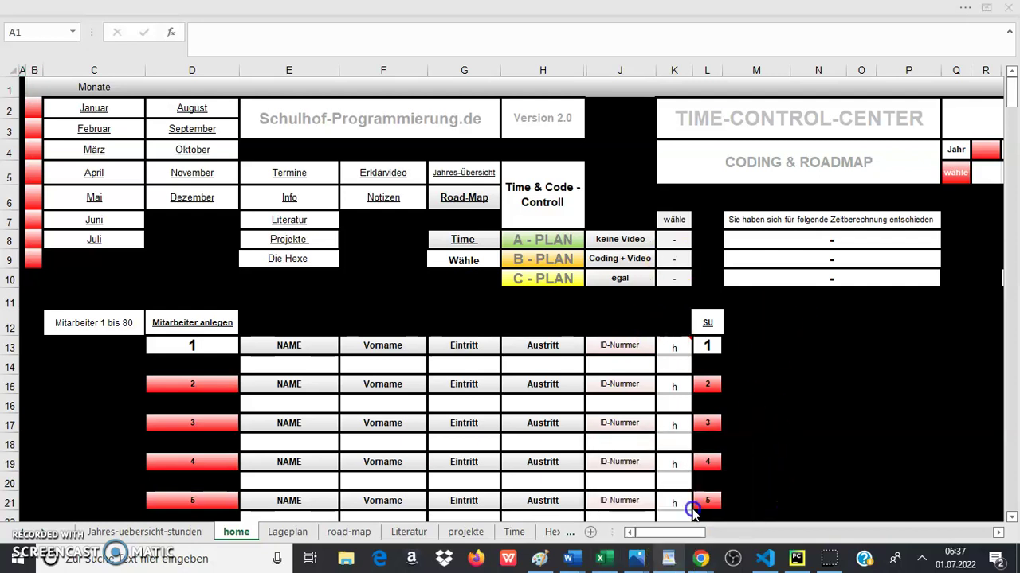
pyautogui.scroll(-20, 740, 240)
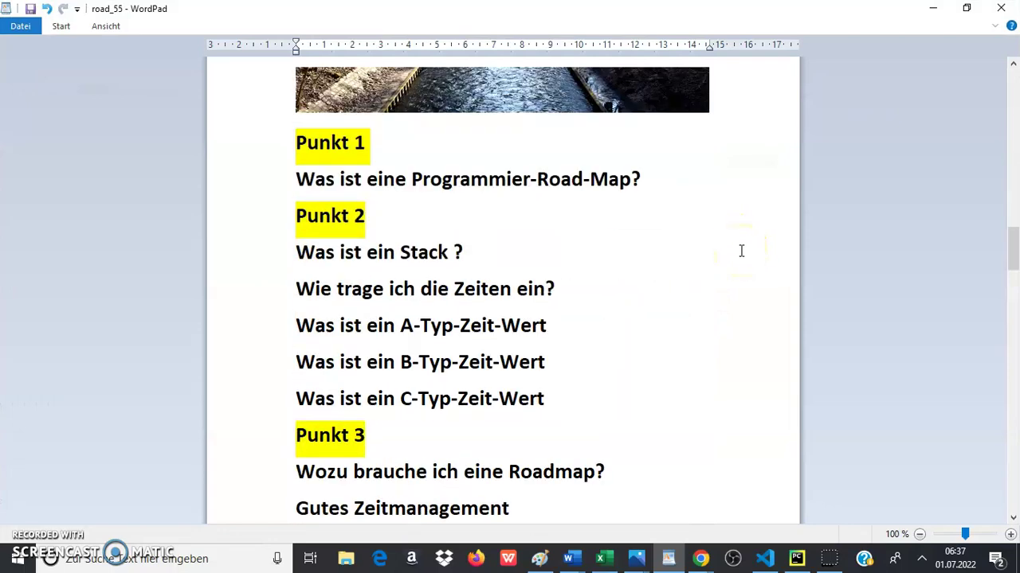
pyautogui.scroll(-3, 741, 251)
pyautogui.scroll(1, 741, 251)
pyautogui.scroll(-2, 741, 250)
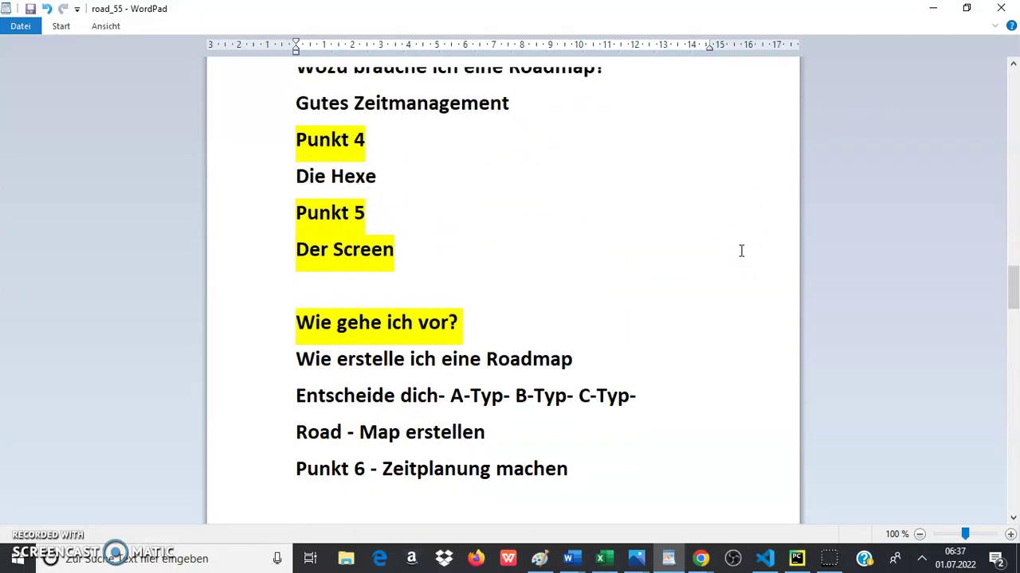
pyautogui.scroll(-3, 740, 251)
pyautogui.scroll(-1, 741, 254)
pyautogui.scroll(6, 741, 256)
pyautogui.scroll(-9, 745, 259)
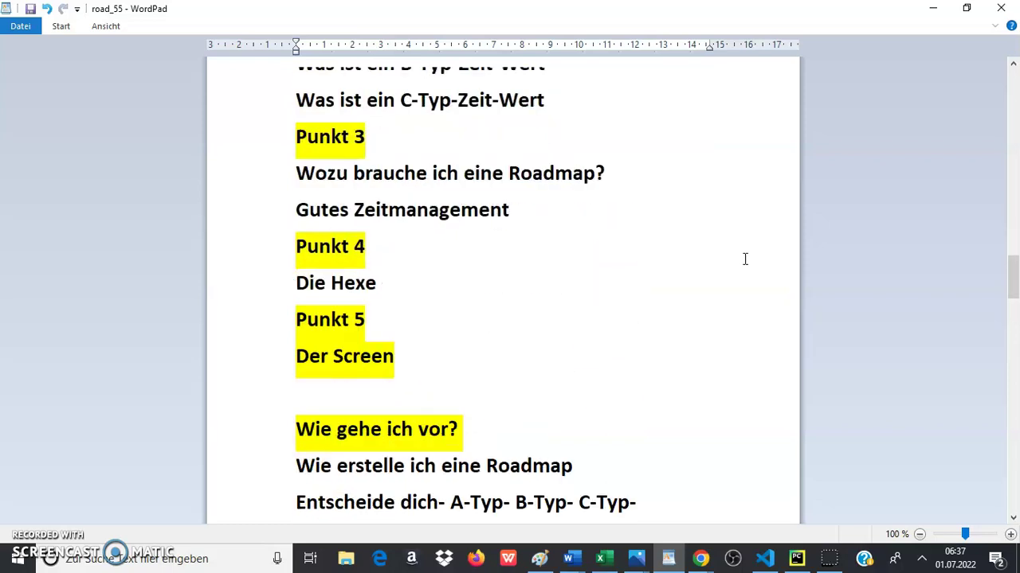
pyautogui.scroll(13, 745, 258)
pyautogui.scroll(-1, 744, 259)
pyautogui.scroll(-7, 744, 259)
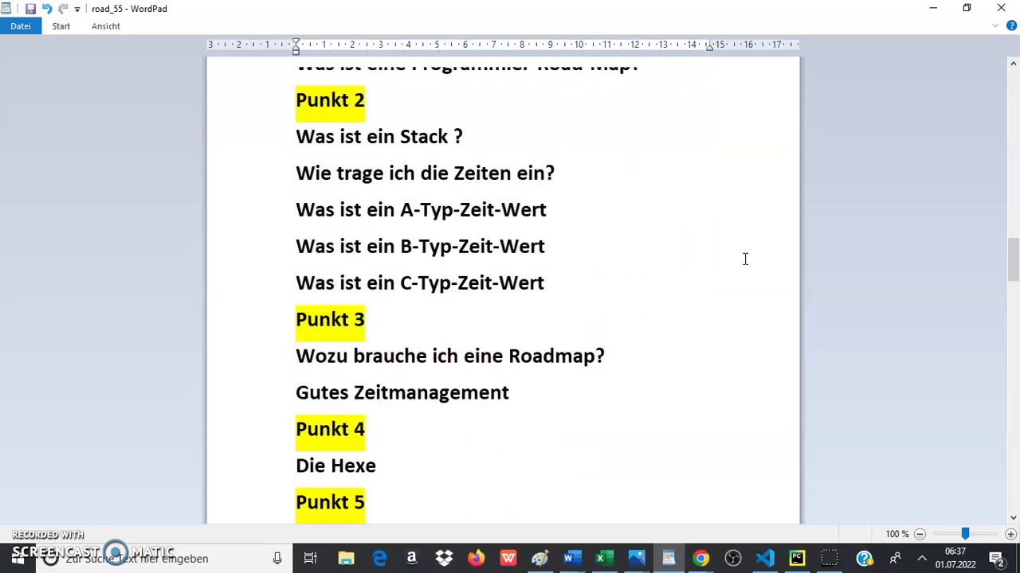
pyautogui.scroll(-6, 745, 259)
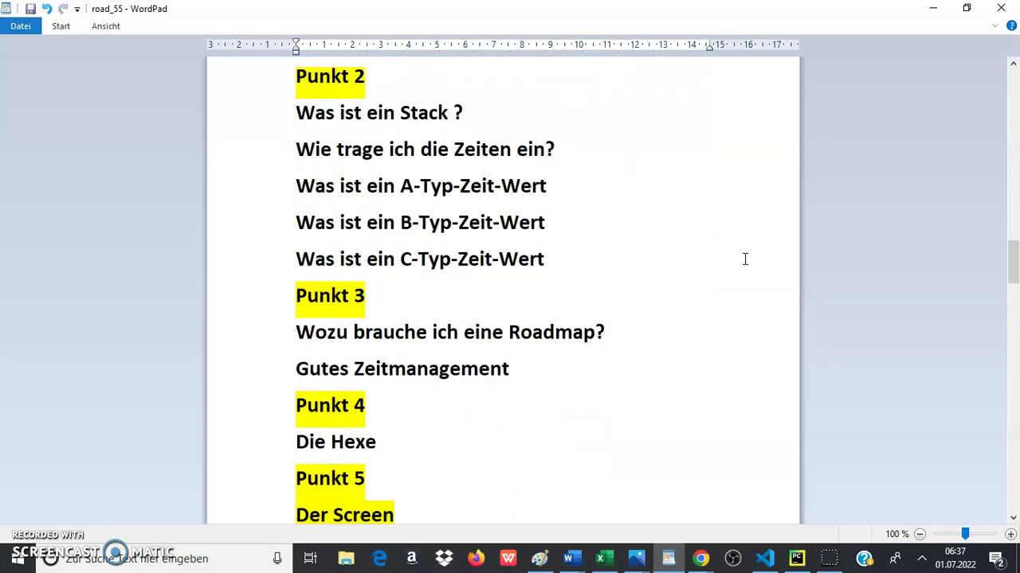
pyautogui.scroll(-3, 744, 259)
# Review the road_55 document from its introduction down to Punkt 5 and return to the Excel workbook.
pyautogui.scroll(20, 744, 261)
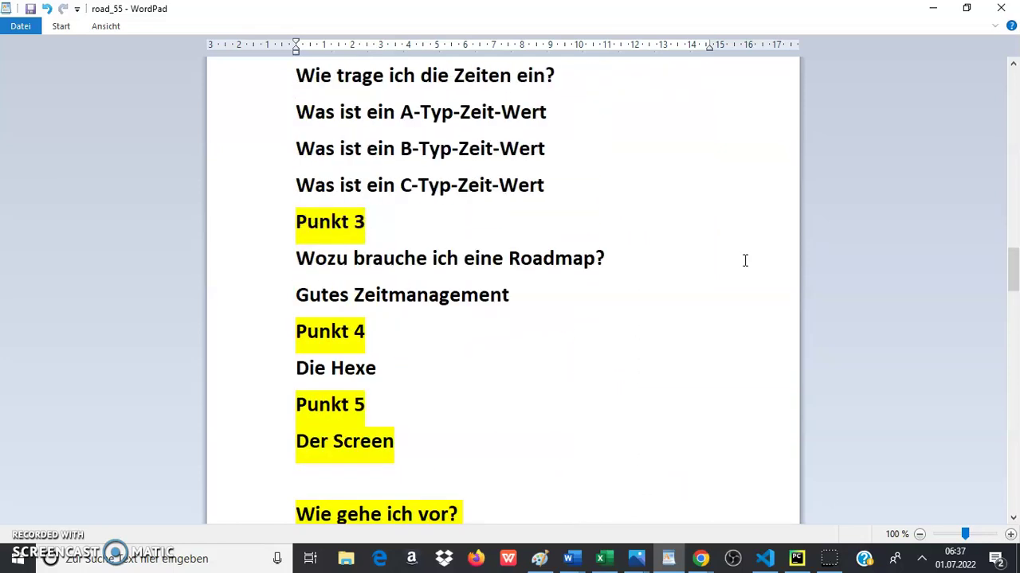
pyautogui.scroll(20, 743, 261)
pyautogui.scroll(-18, 743, 262)
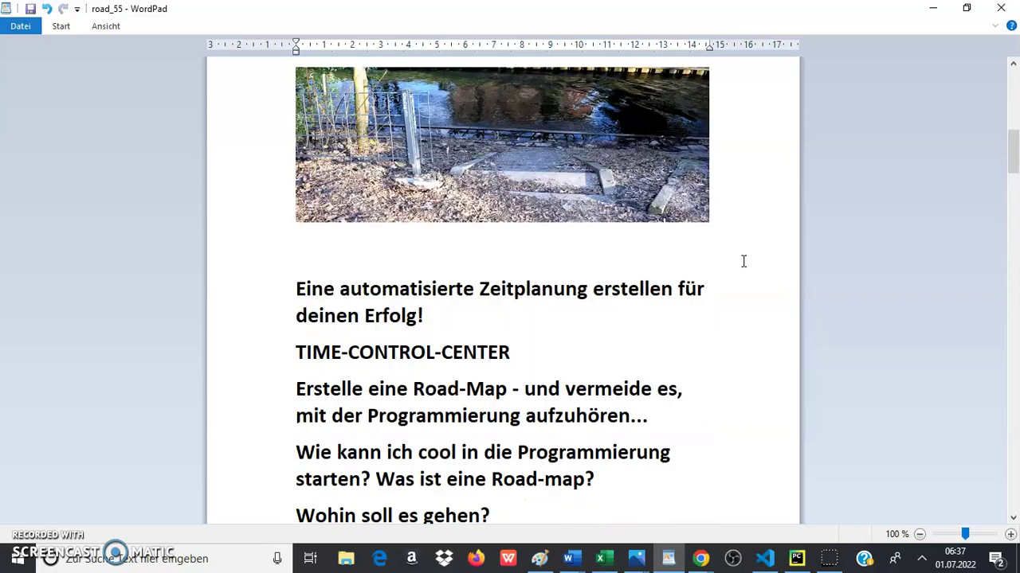
pyautogui.scroll(-5, 743, 262)
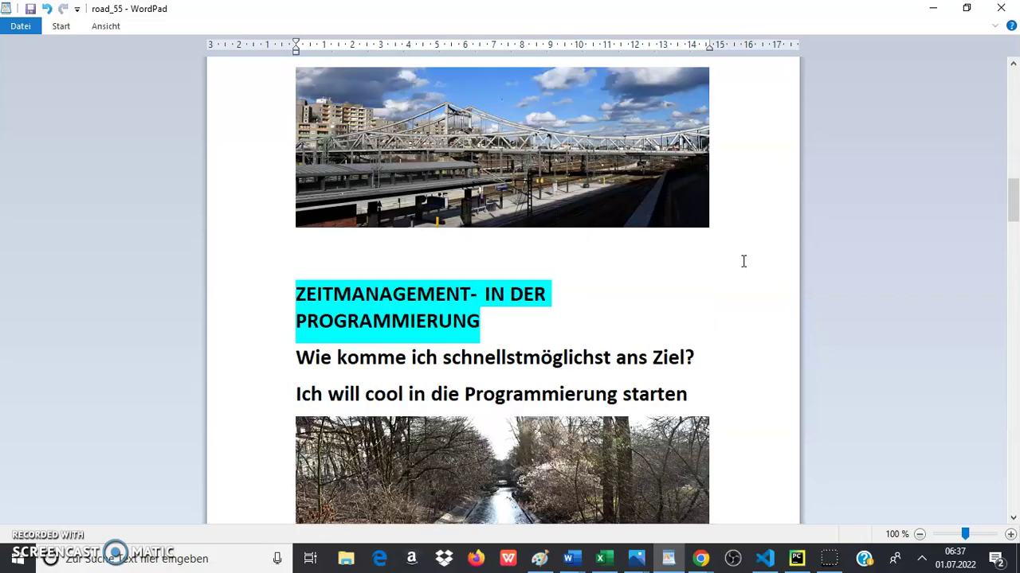
pyautogui.scroll(-10, 743, 261)
pyautogui.scroll(-3, 743, 261)
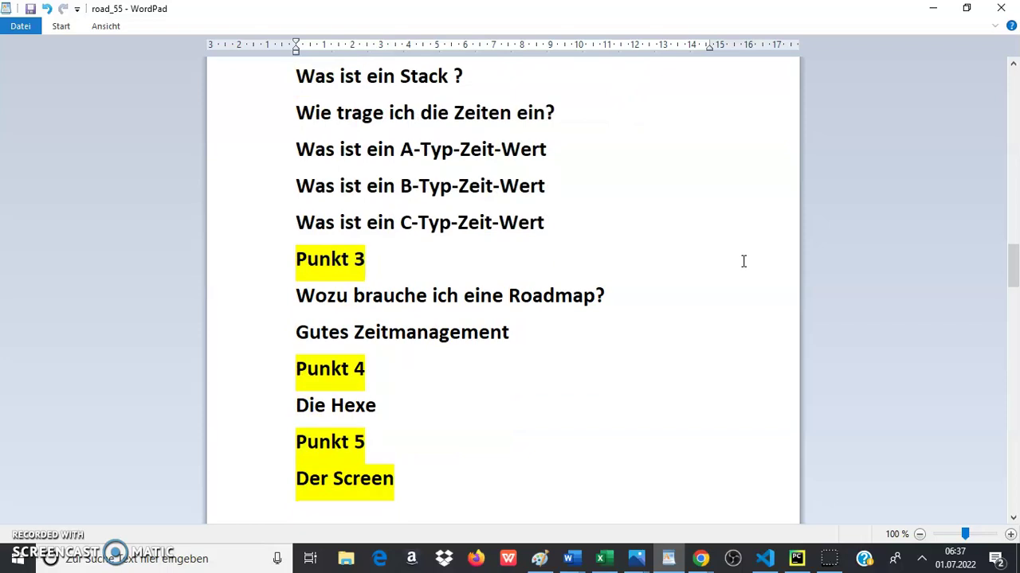
pyautogui.click(938, 14)
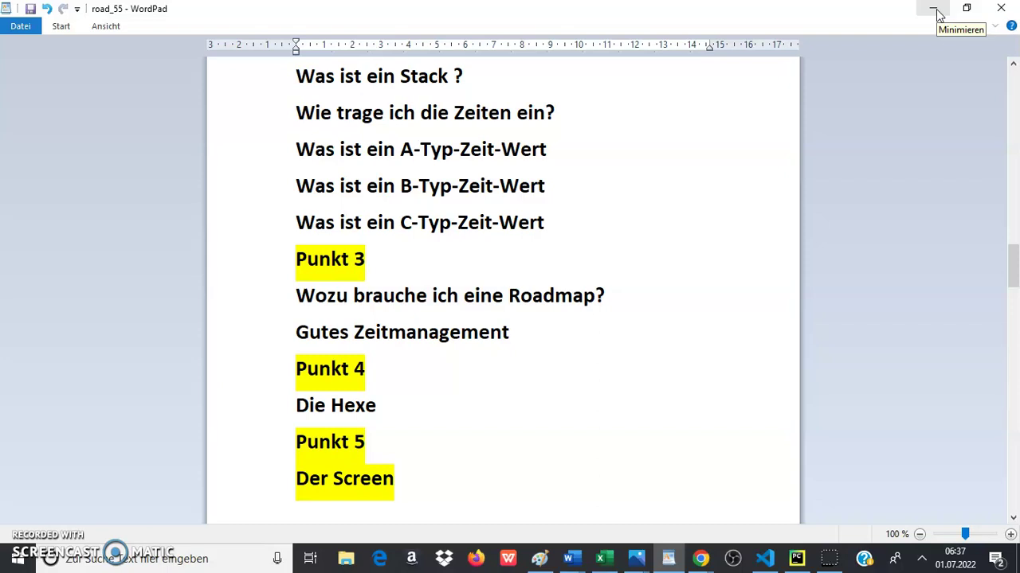
pyautogui.click(937, 14)
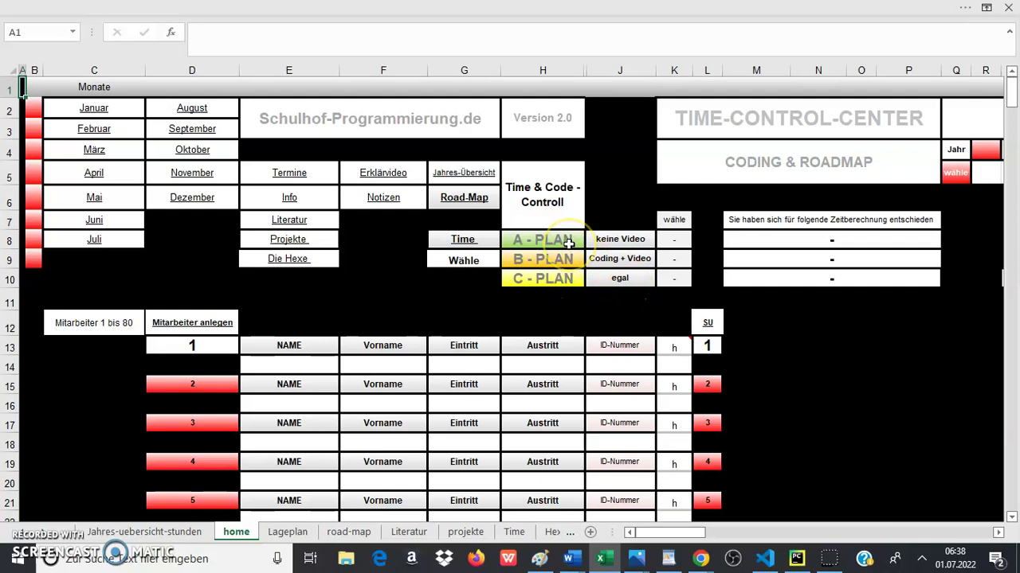
# Open the Time sheet and examine the Video 1 to Video 3 cells in row 10 under Zeitmanagement A.
pyautogui.click(462, 240)
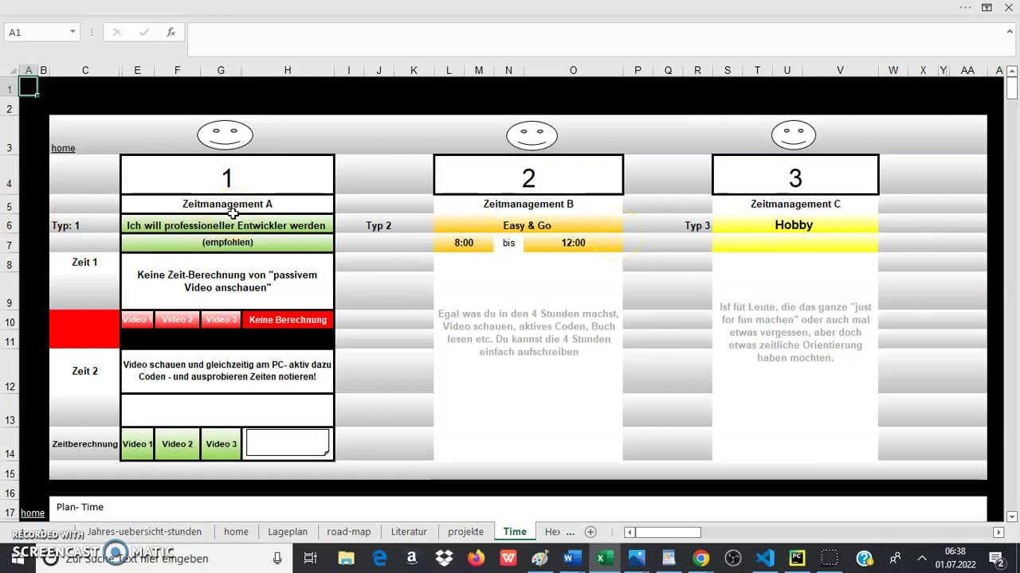
pyautogui.click(255, 203)
pyautogui.click(173, 322)
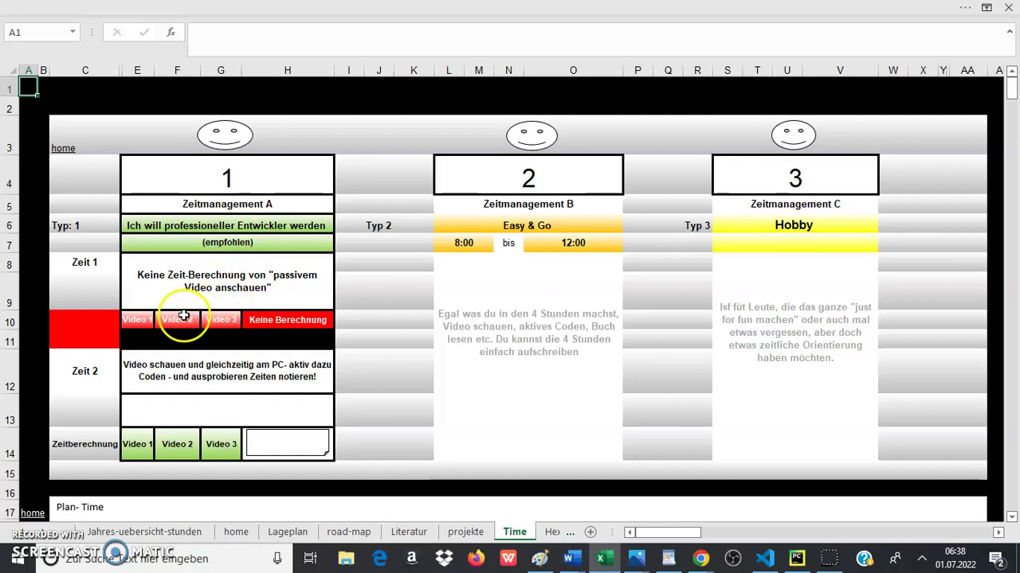
pyautogui.click(141, 319)
pyautogui.click(177, 319)
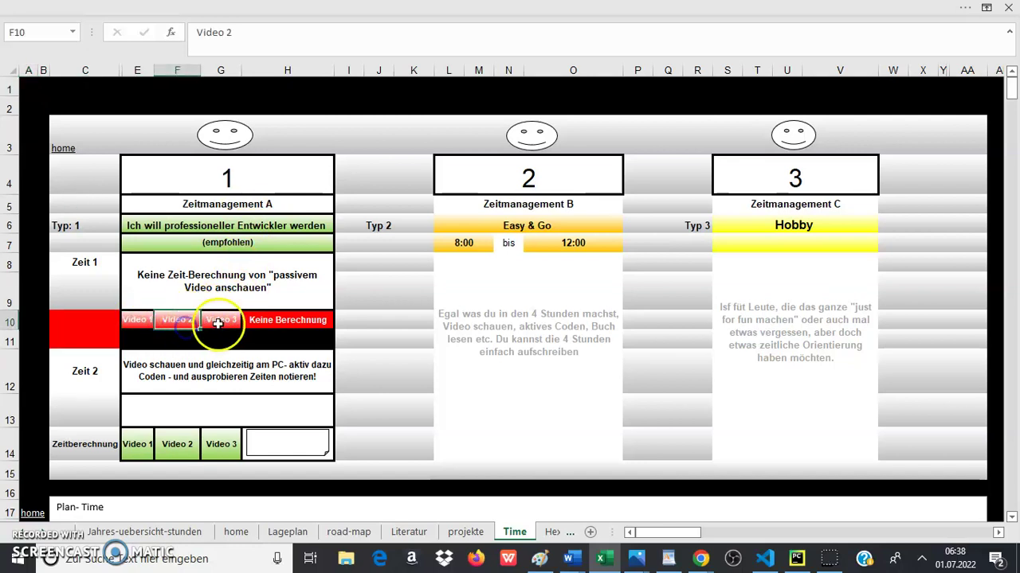
pyautogui.click(217, 323)
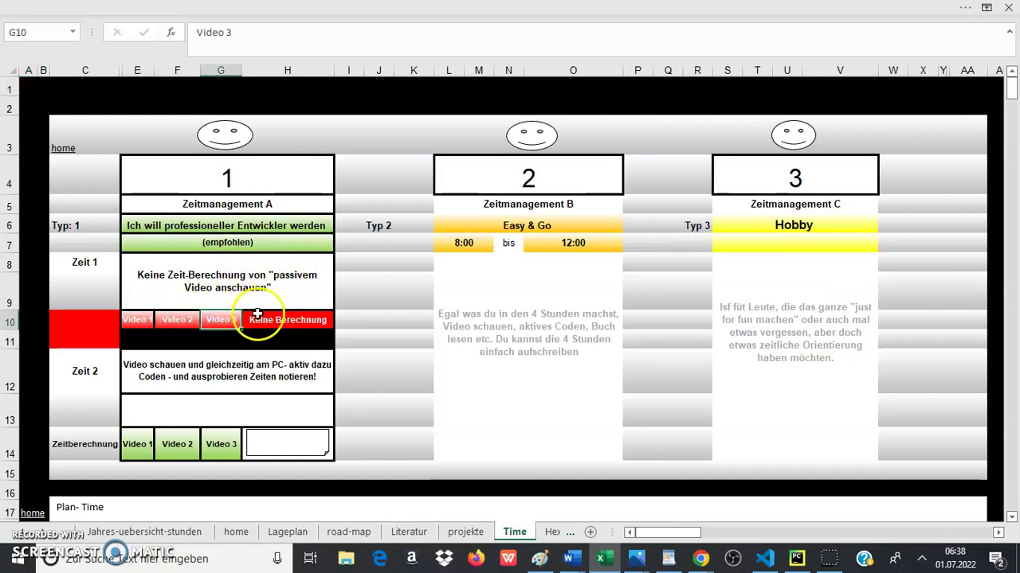